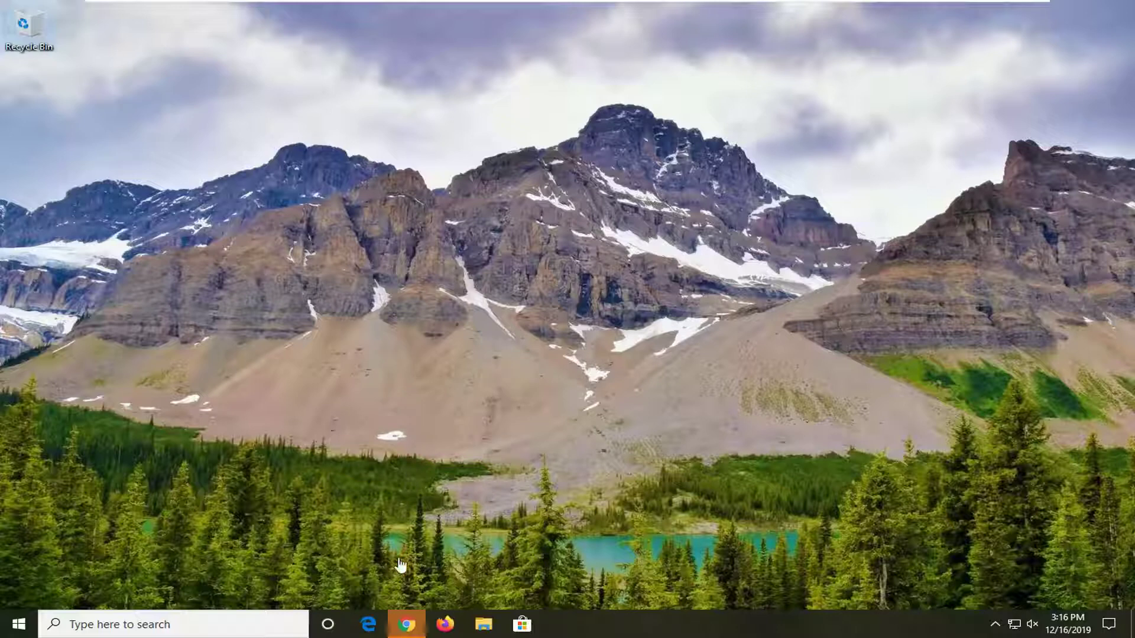
# Maximize Chrome and search Google for 'd3dx9_34.dll download'
pyautogui.click(406, 624)
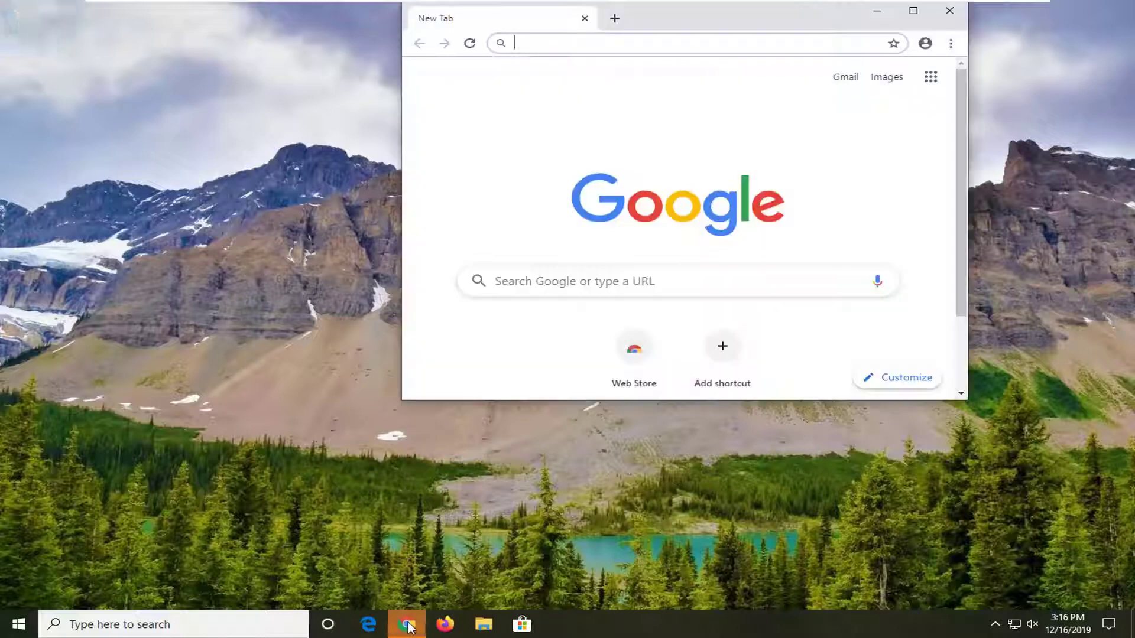
pyautogui.click(912, 10)
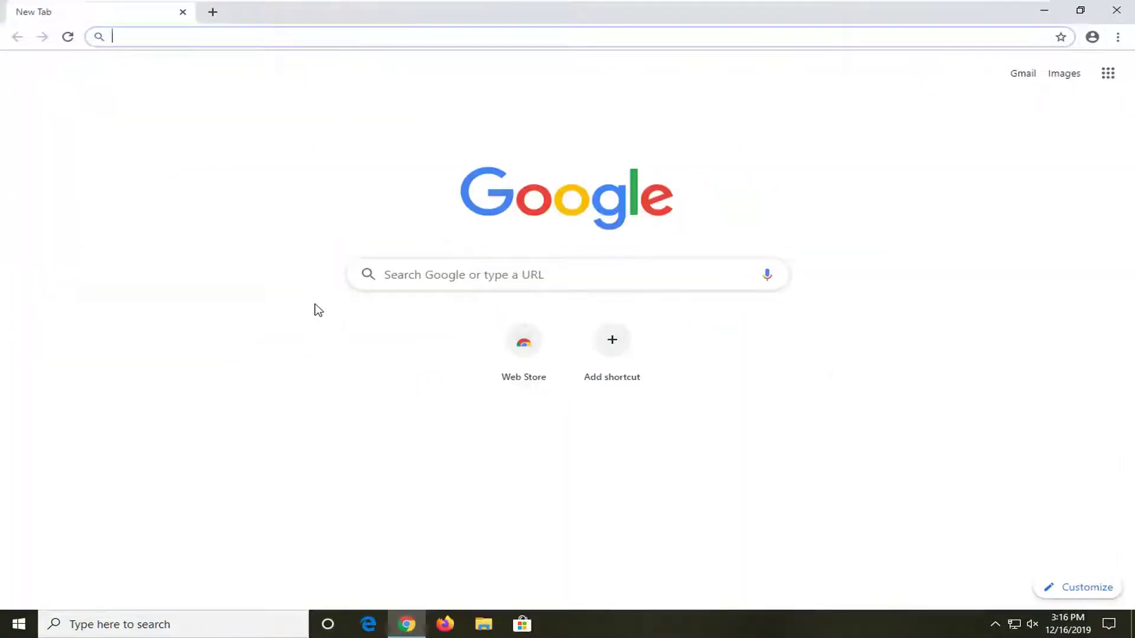
pyautogui.click(385, 275)
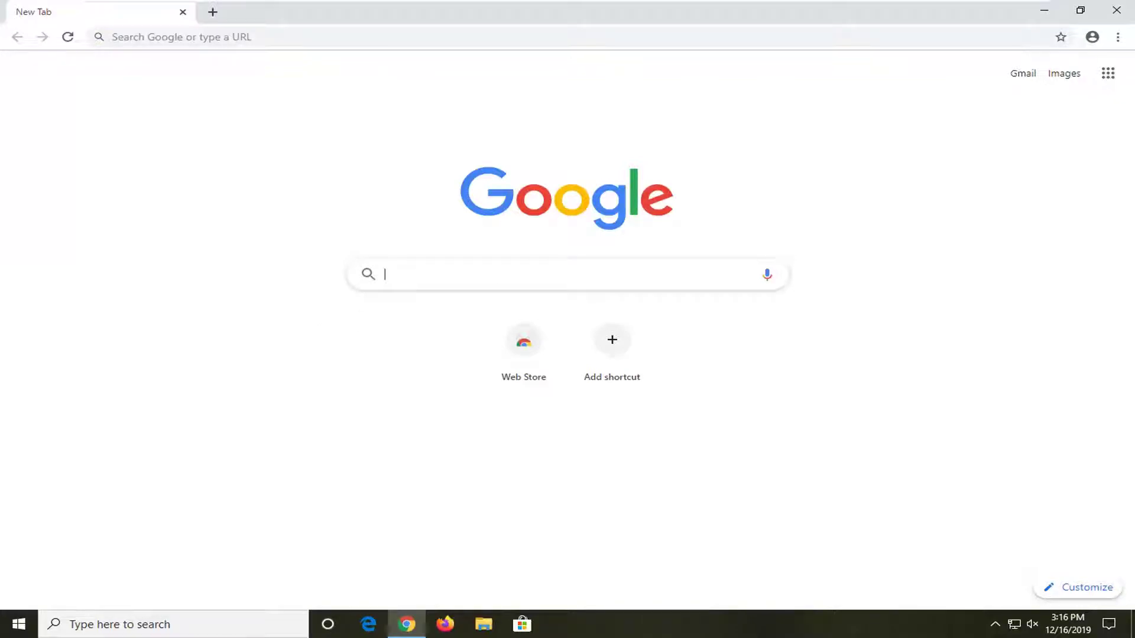
pyautogui.write('d3d')
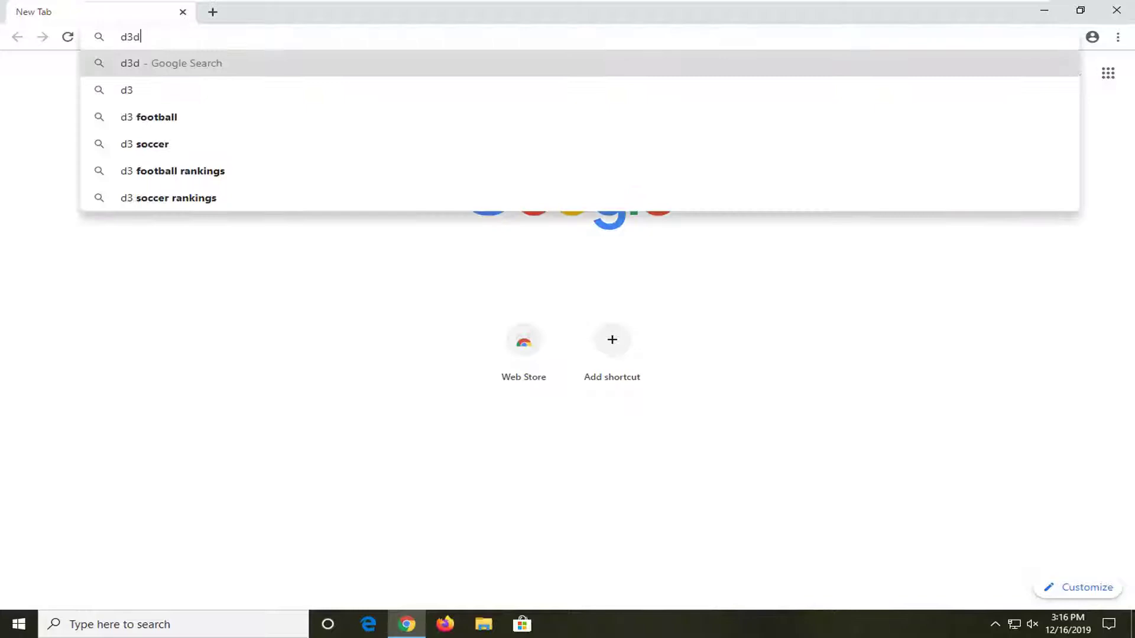
pyautogui.write('x9')
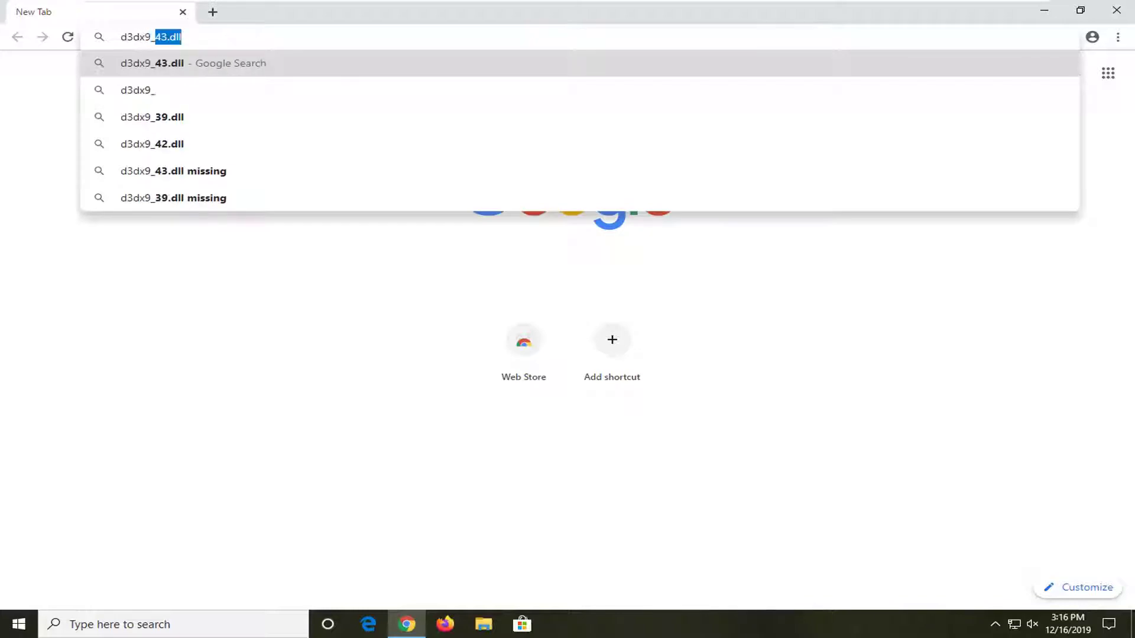
pyautogui.write('_434')
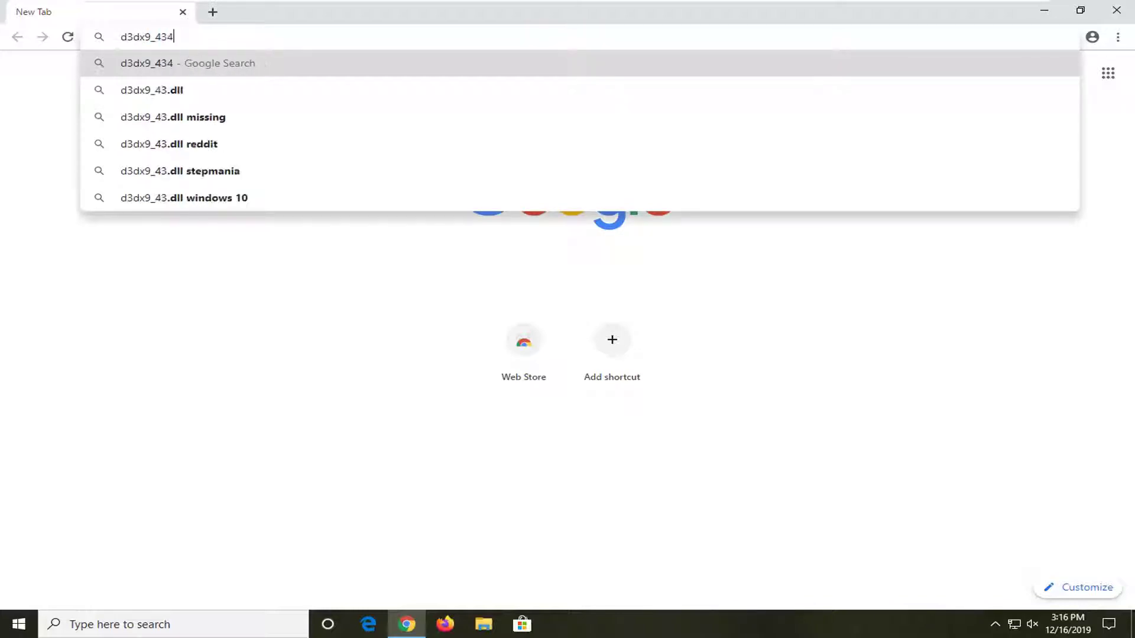
pyautogui.write('.dkk')
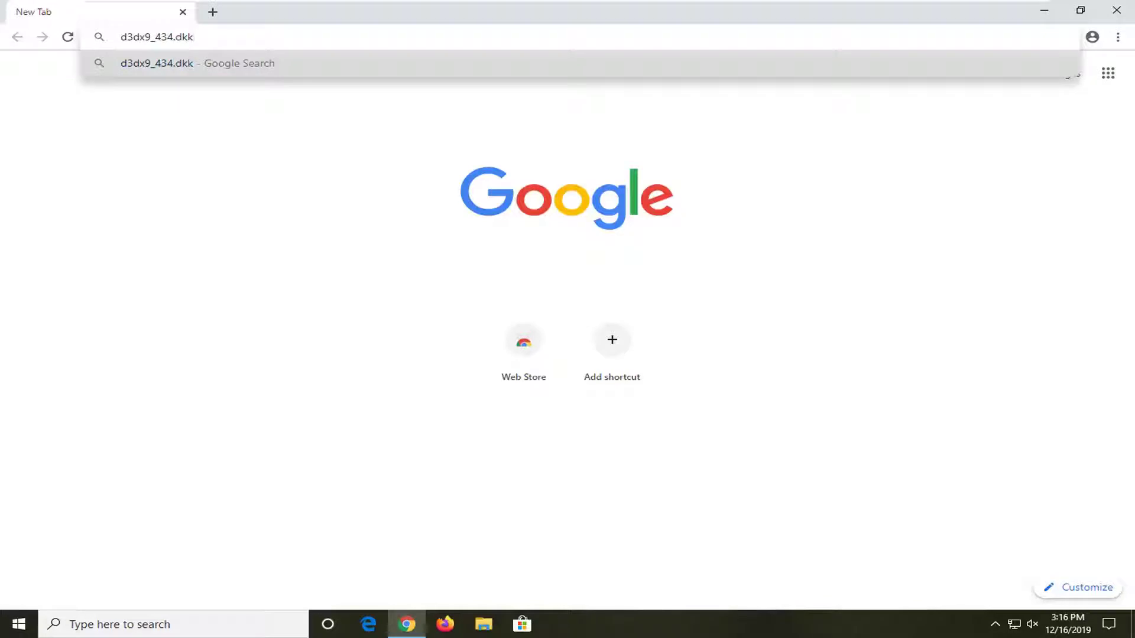
pyautogui.press('BackSpace')
pyautogui.press('BackSpace')
pyautogui.press('BackSpace')
pyautogui.press('BackSpace')
pyautogui.press('BackSpace')
pyautogui.press('BackSpace')
pyautogui.press('BackSpace')
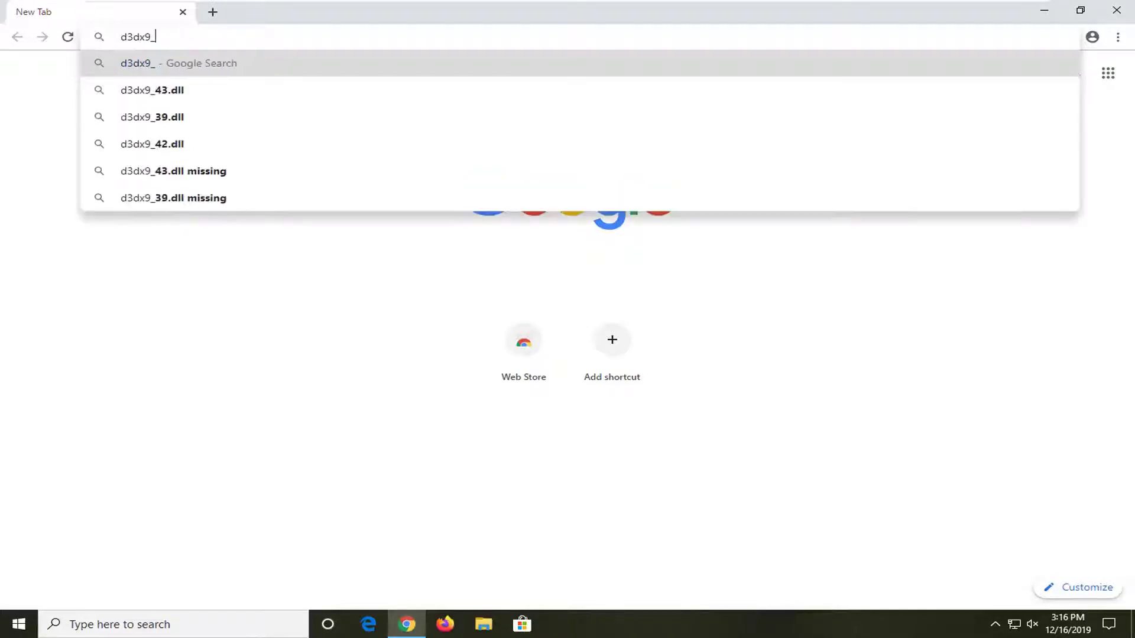
pyautogui.write('34.dll download')
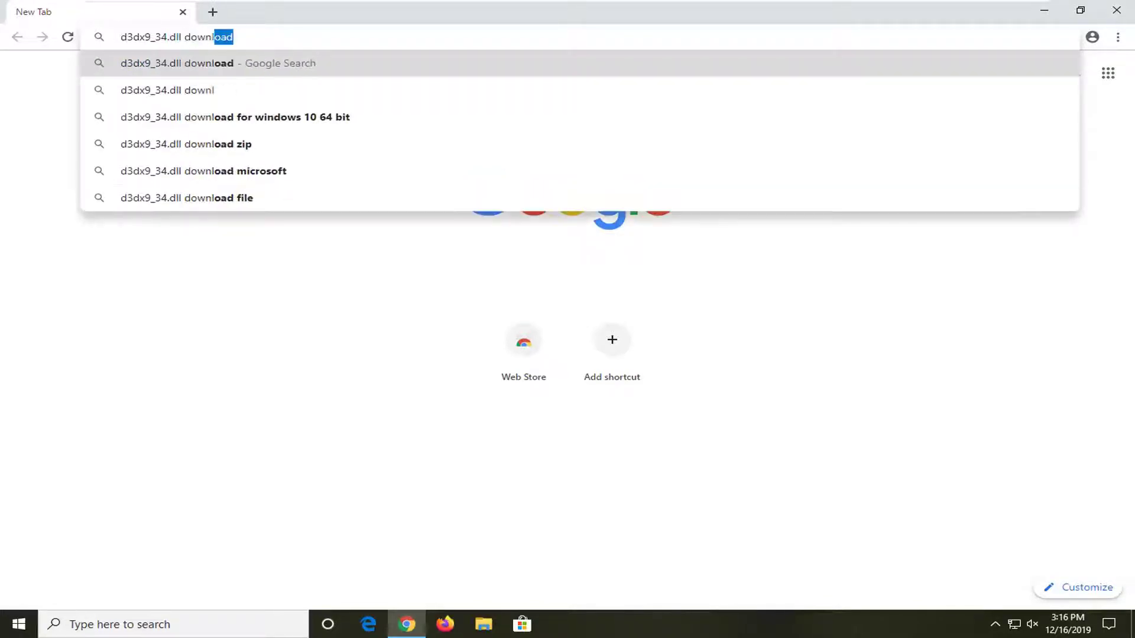
pyautogui.press('Return')
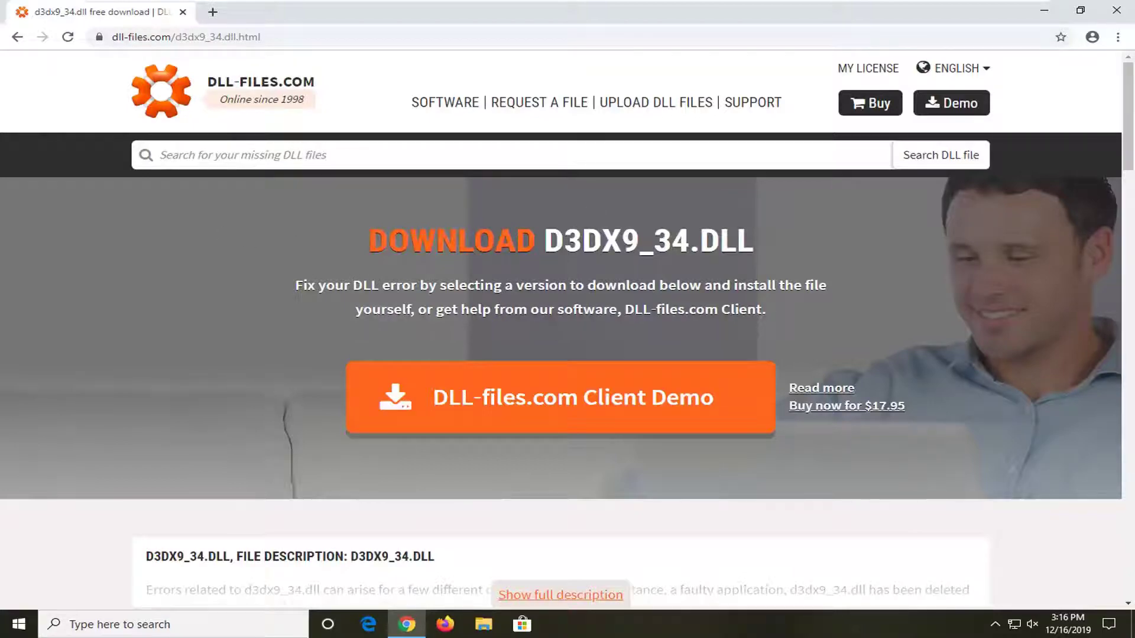
# Download the 32bit version of d3dx9_34.dll from the DLL-files.com versions table
pyautogui.scroll(-3, 458, 253)
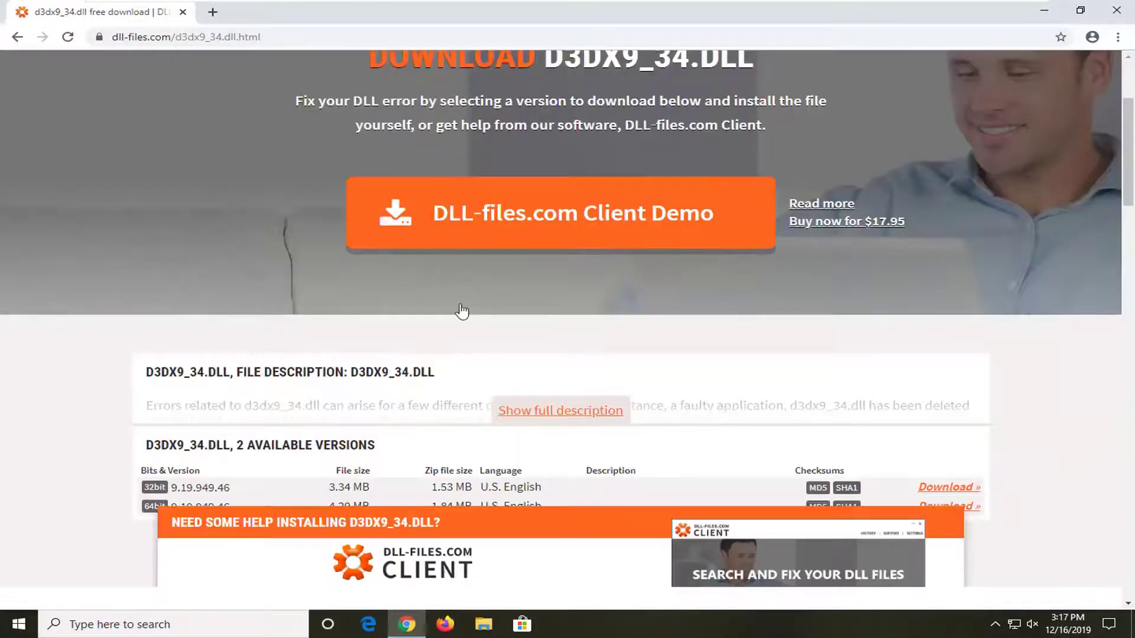
pyautogui.scroll(-3, 433, 290)
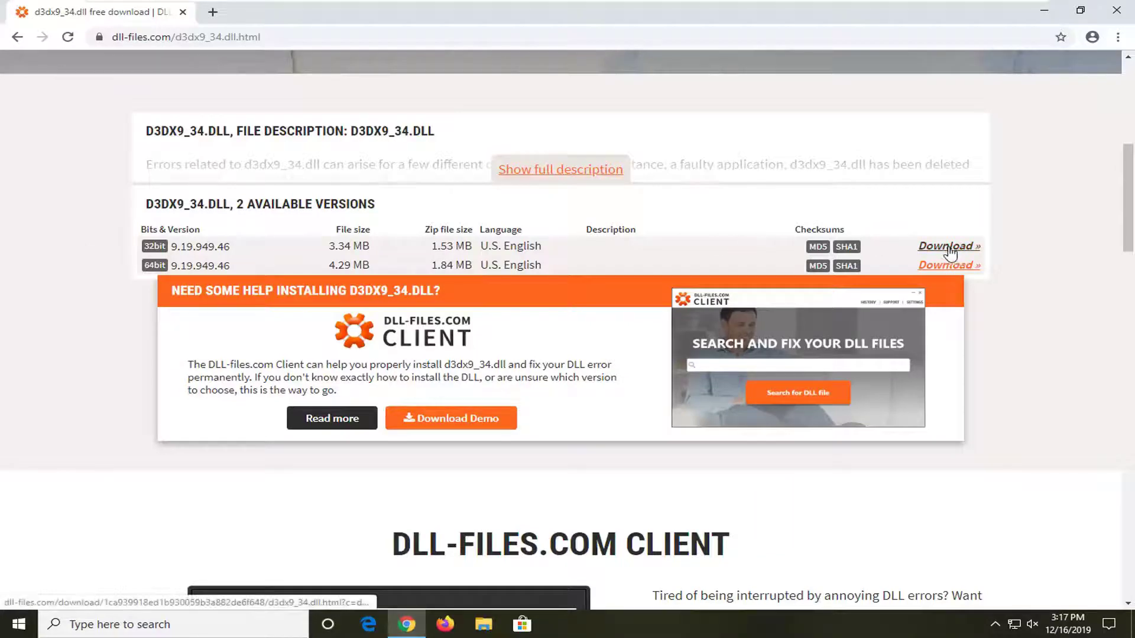
pyautogui.click(948, 247)
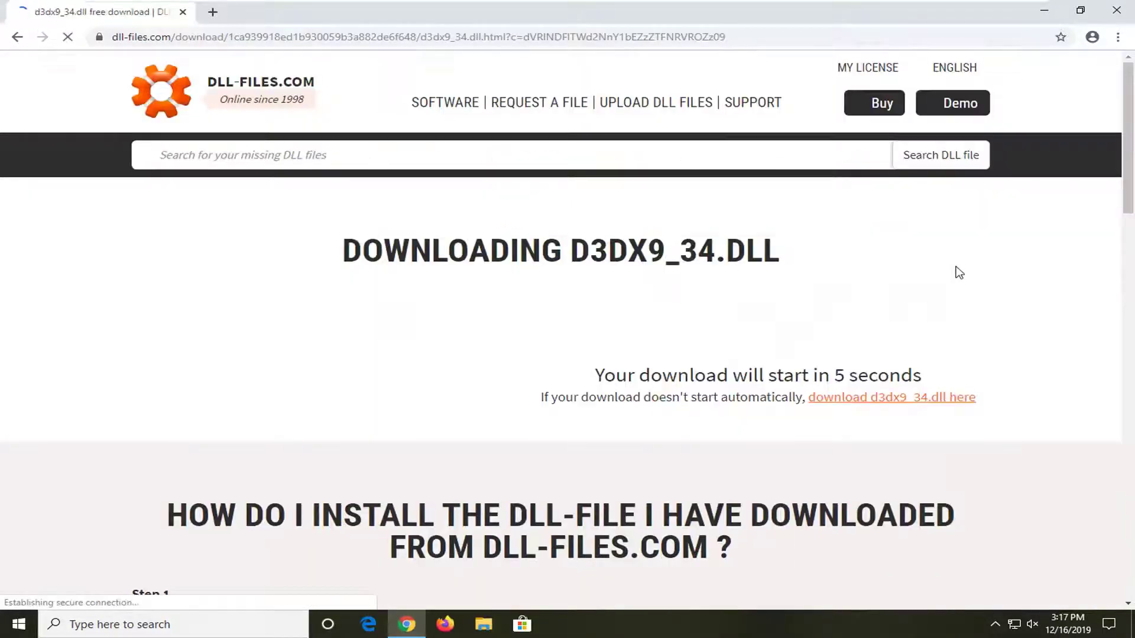
pyautogui.scroll(-2, 739, 293)
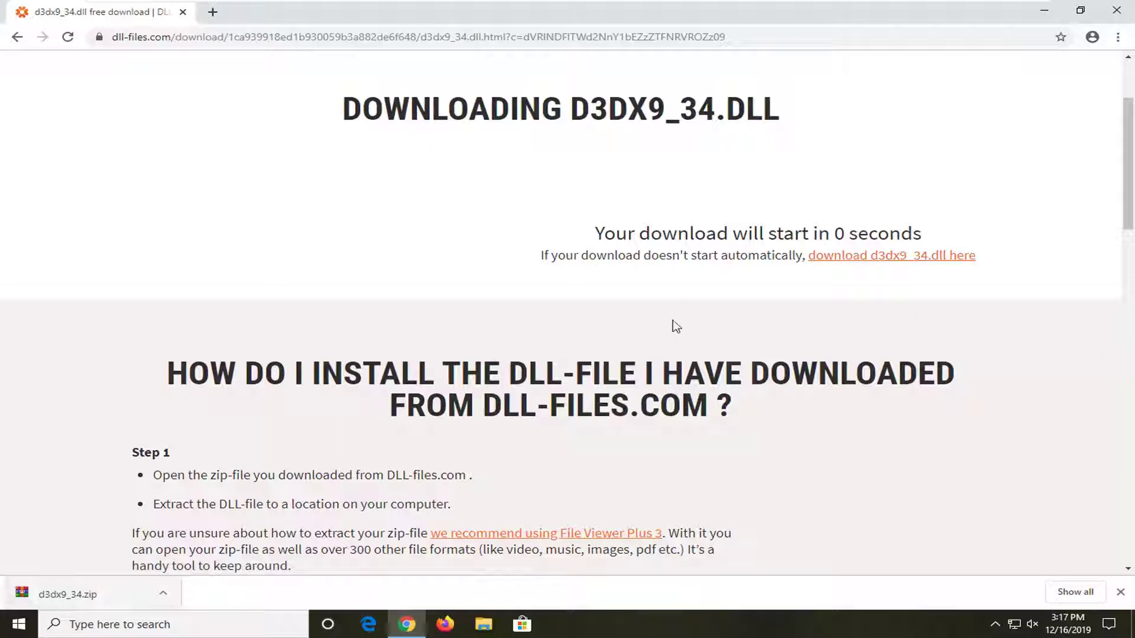
# Open d3dx9_34.zip in WinRAR and drag d3dx9_34.dll out onto the desktop
pyautogui.click(75, 595)
pyautogui.click(1043, 10)
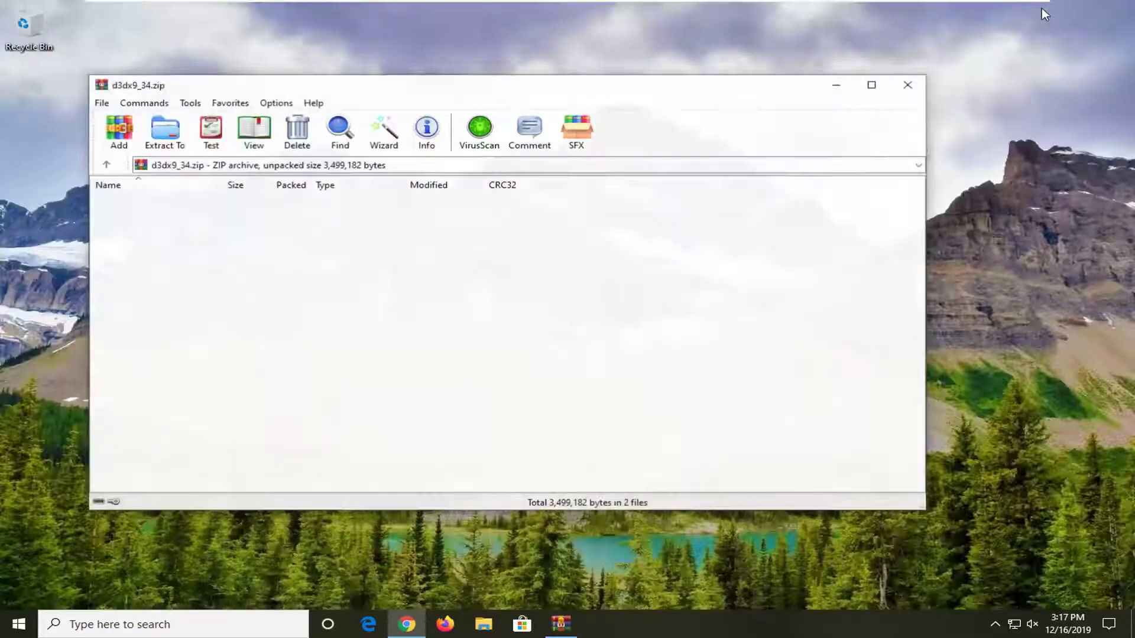
pyautogui.click(139, 217)
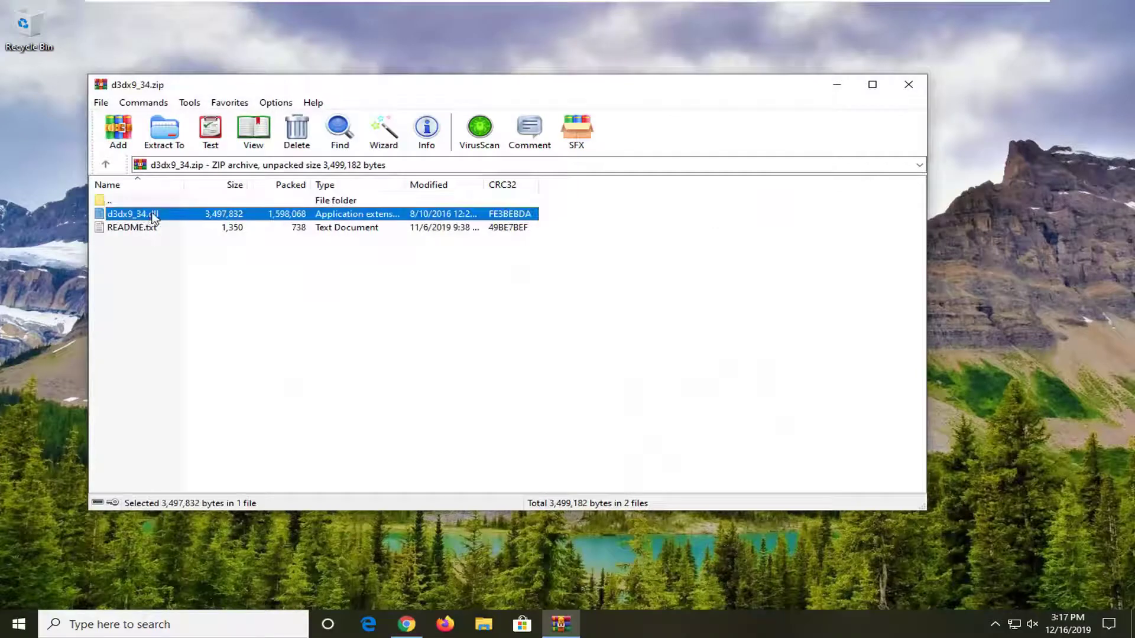
pyautogui.moveTo(125, 213); pyautogui.dragTo(69, 223)
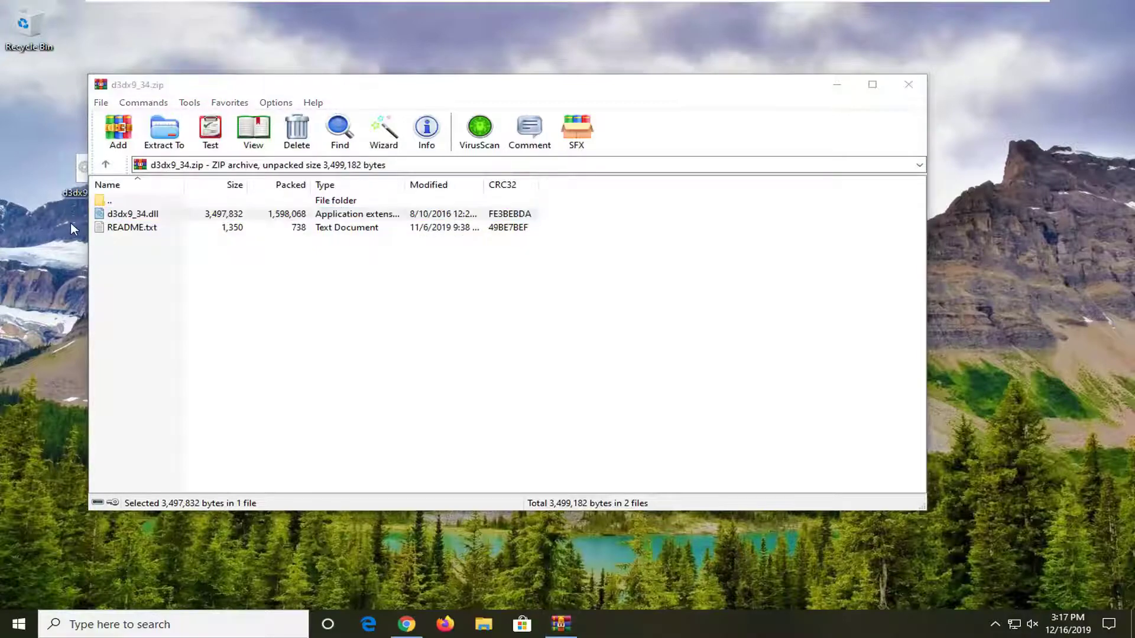
# Close WinRAR and launch File Explorer by searching 'file explorer' from Start
pyautogui.click(908, 84)
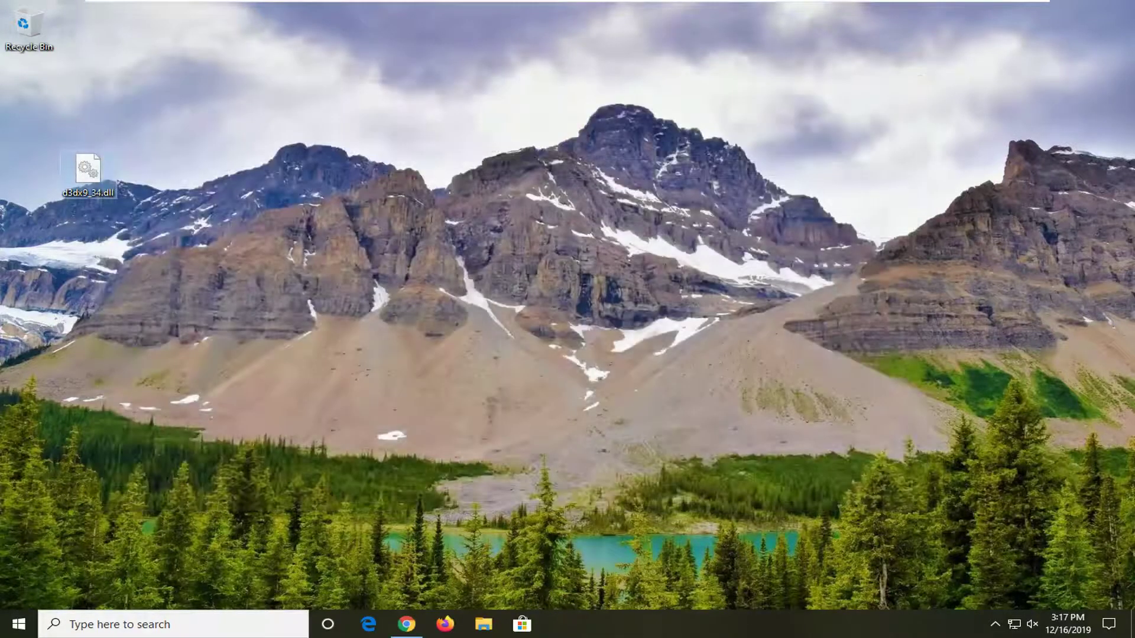
pyautogui.click(12, 627)
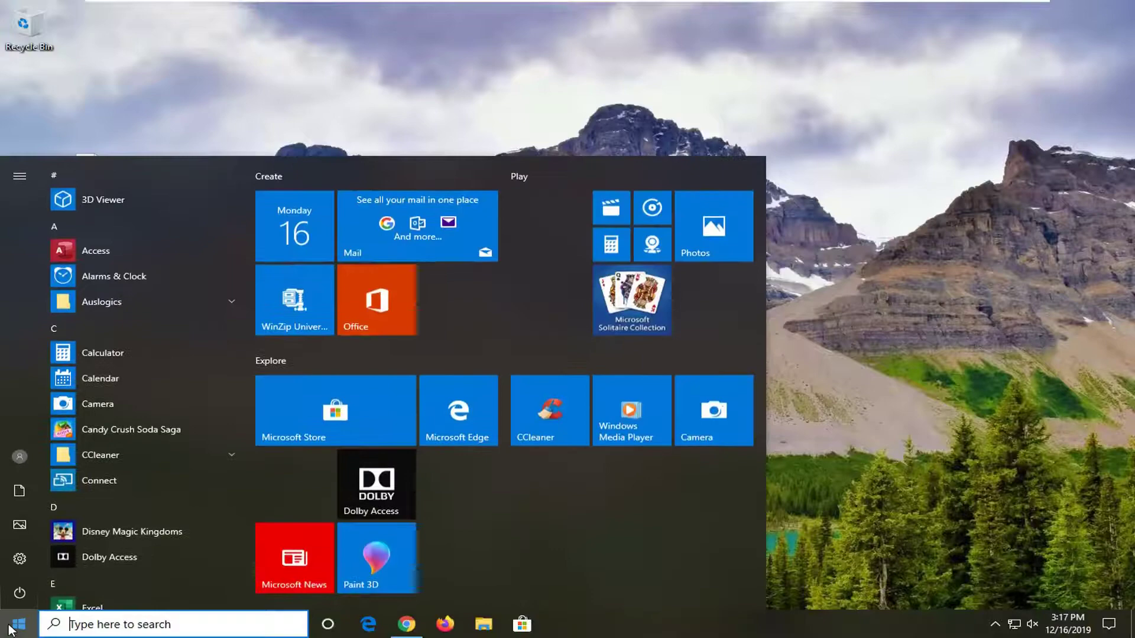
pyautogui.write('file explo')
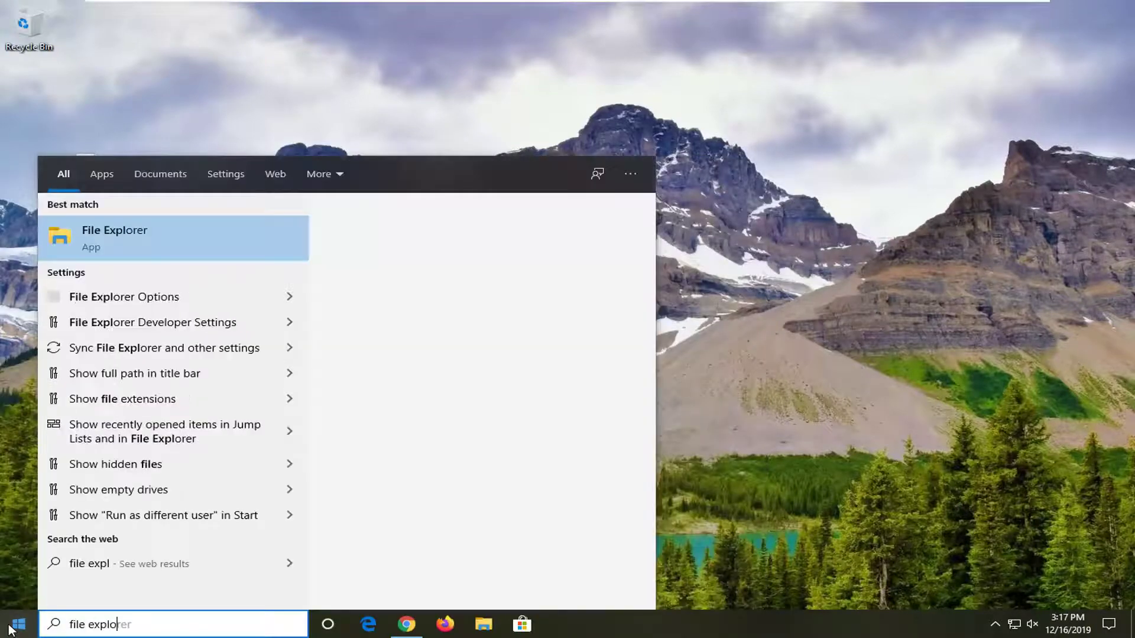
pyautogui.write('rer')
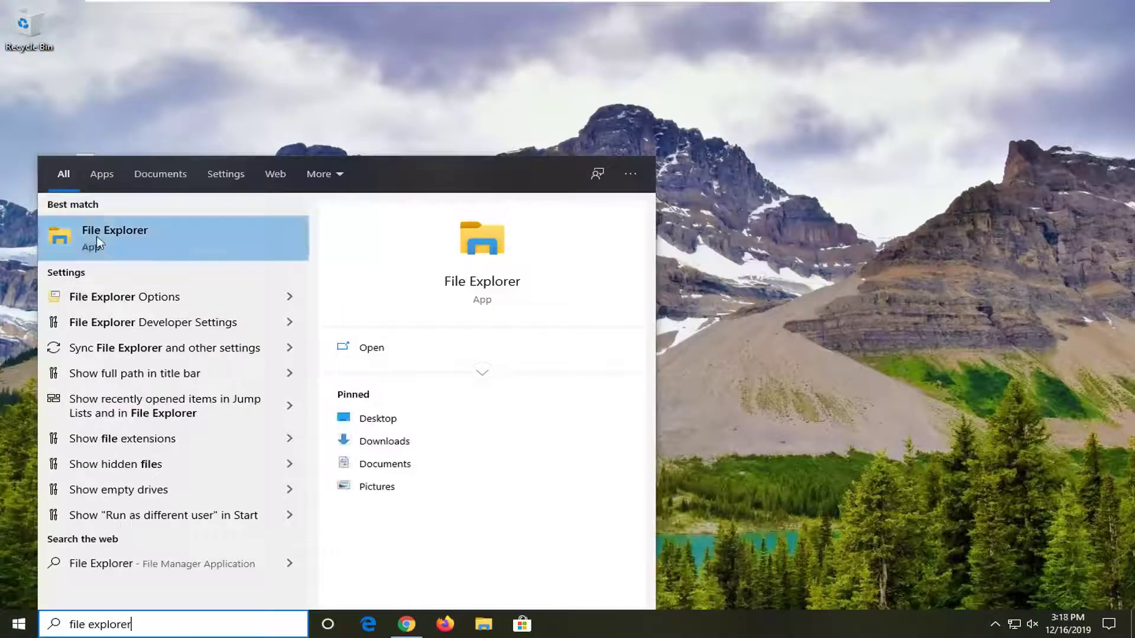
pyautogui.click(136, 235)
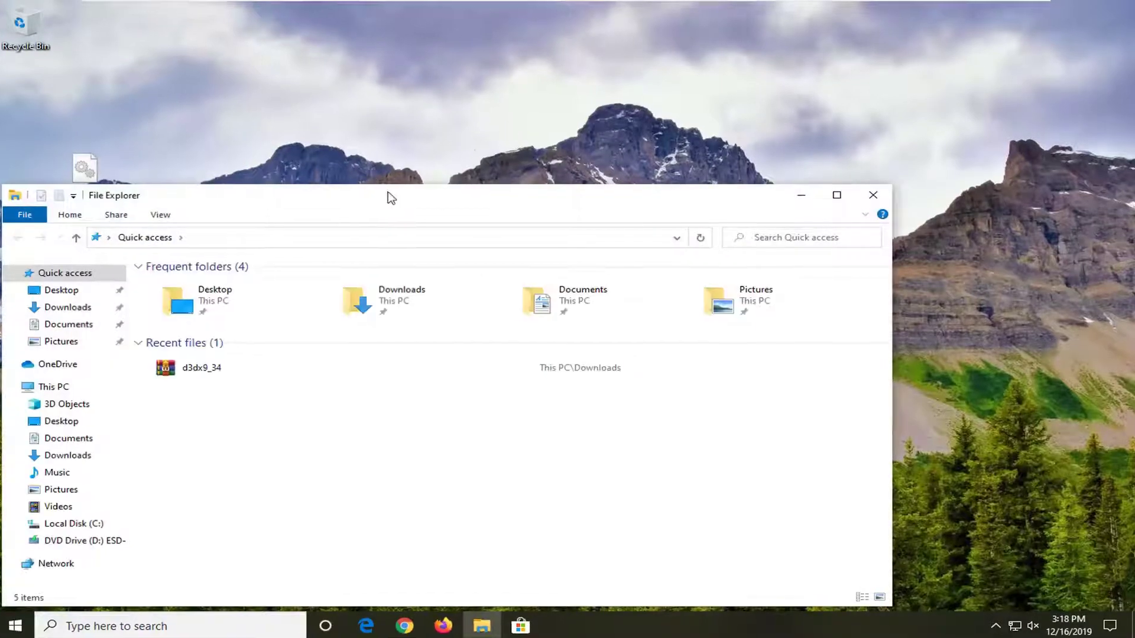
# Go to C:\Windows\System32 via This PC and drag d3dx9_34.dll into it
pyautogui.moveTo(387, 195); pyautogui.dragTo(532, 92)
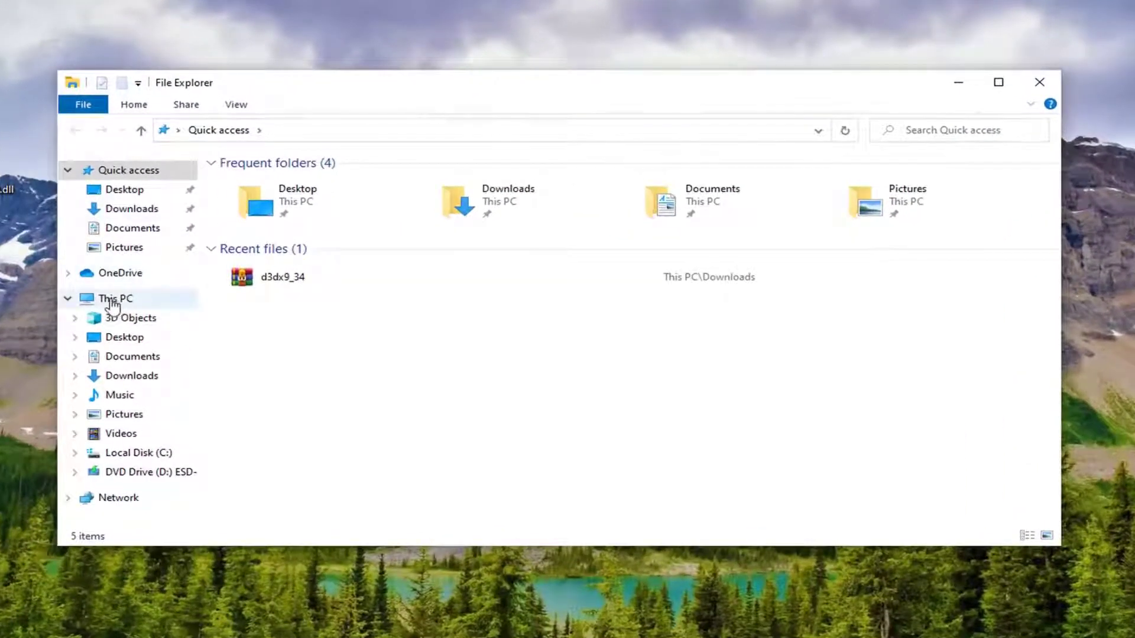
pyautogui.click(114, 300)
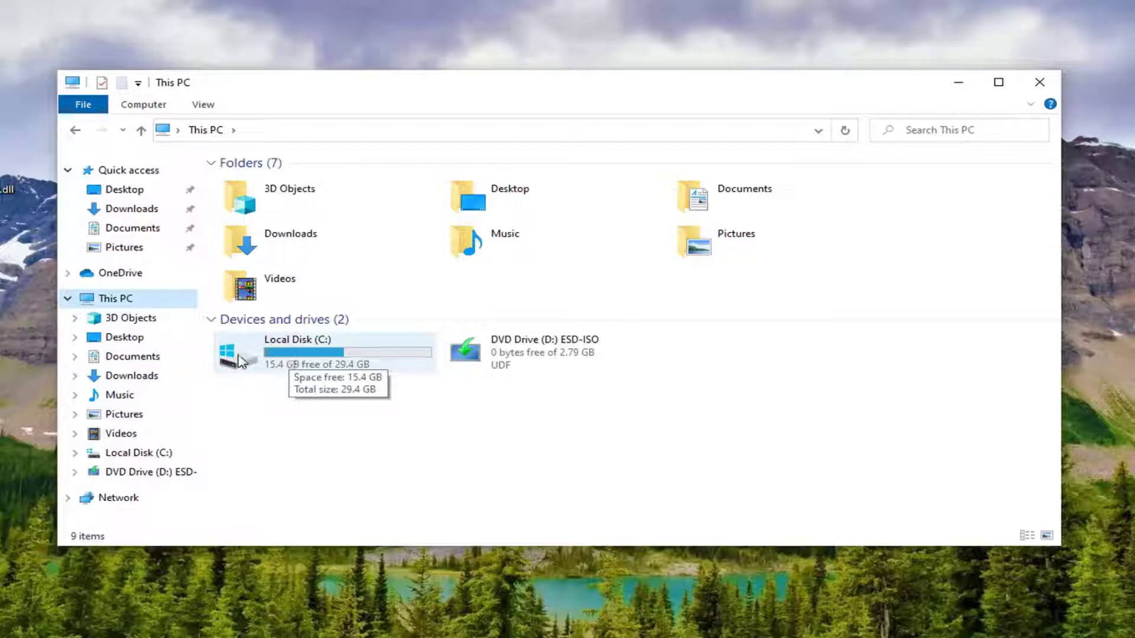
pyautogui.doubleClick(307, 364)
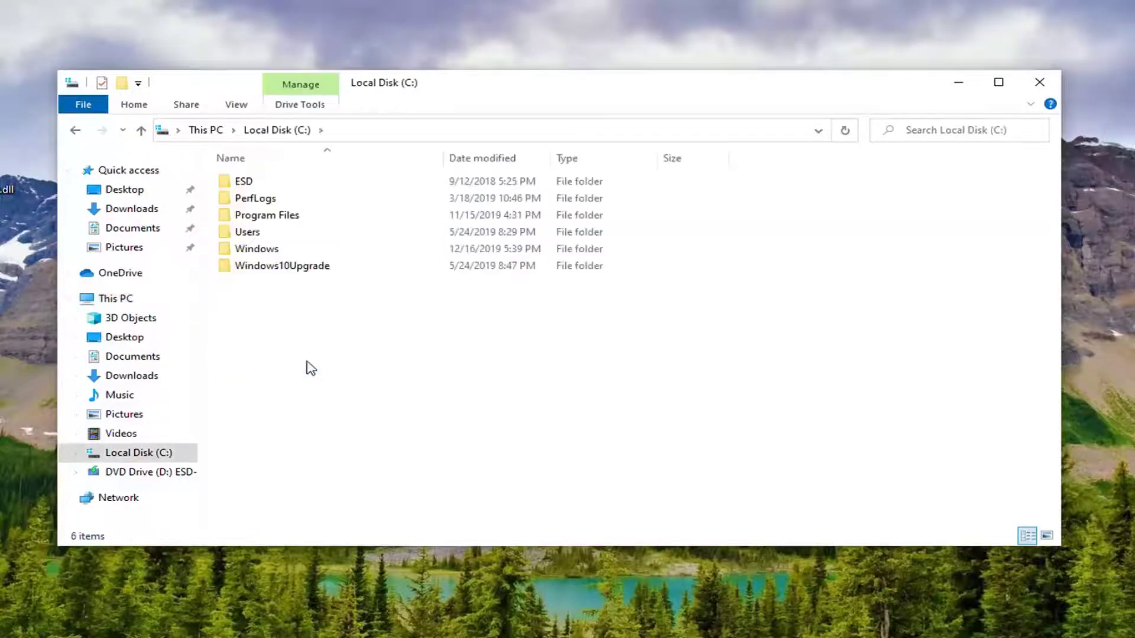
pyautogui.doubleClick(258, 250)
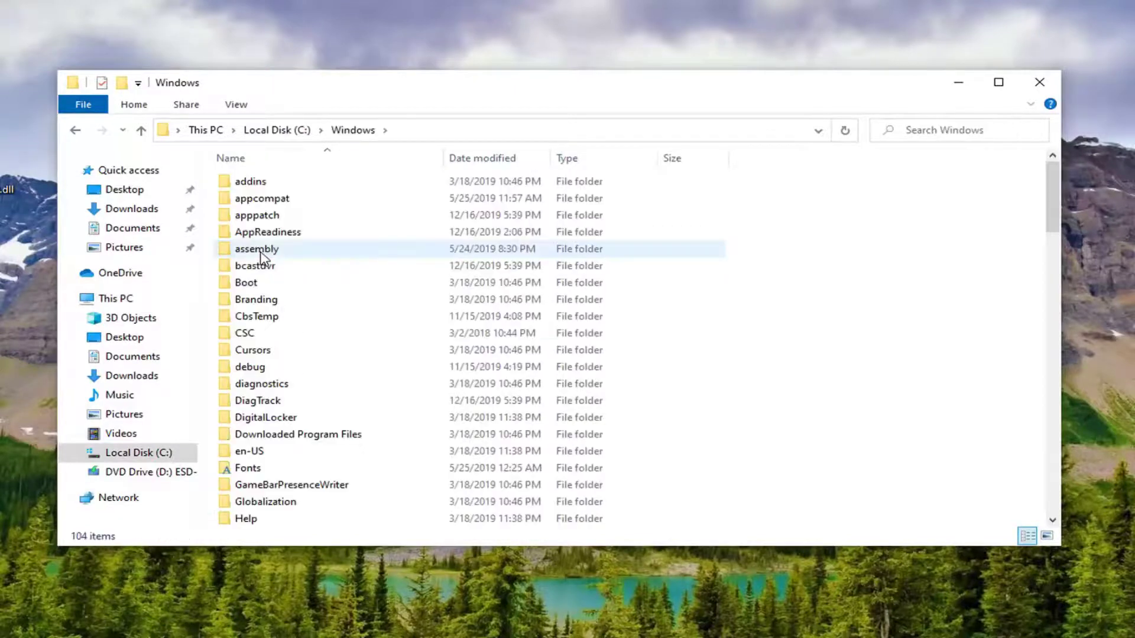
pyautogui.scroll(-17, 260, 257)
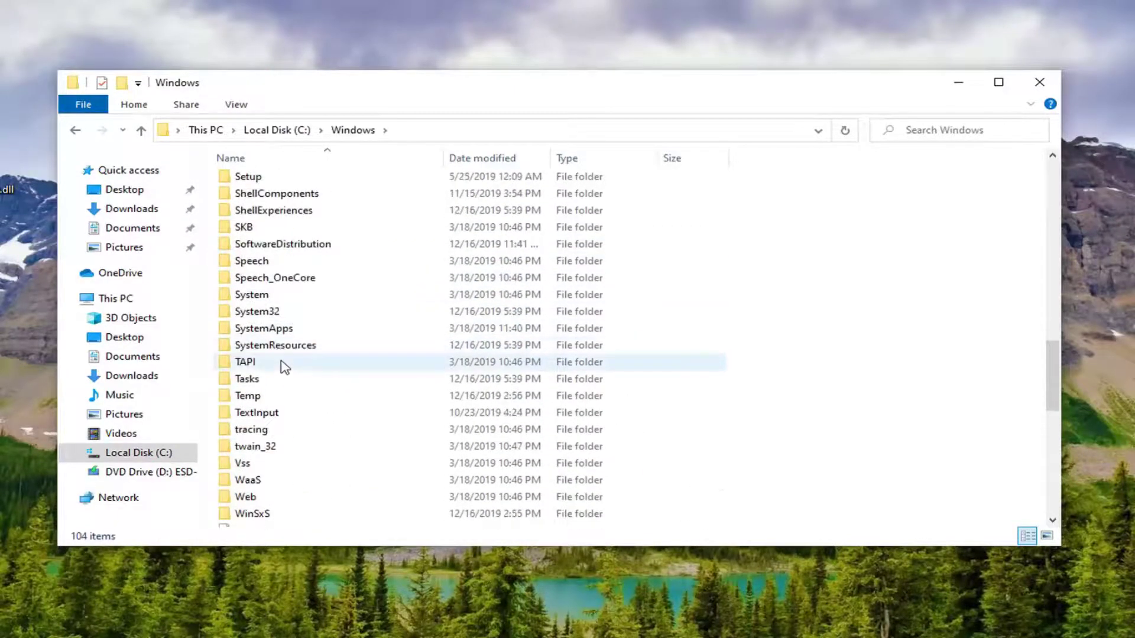
pyautogui.doubleClick(260, 312)
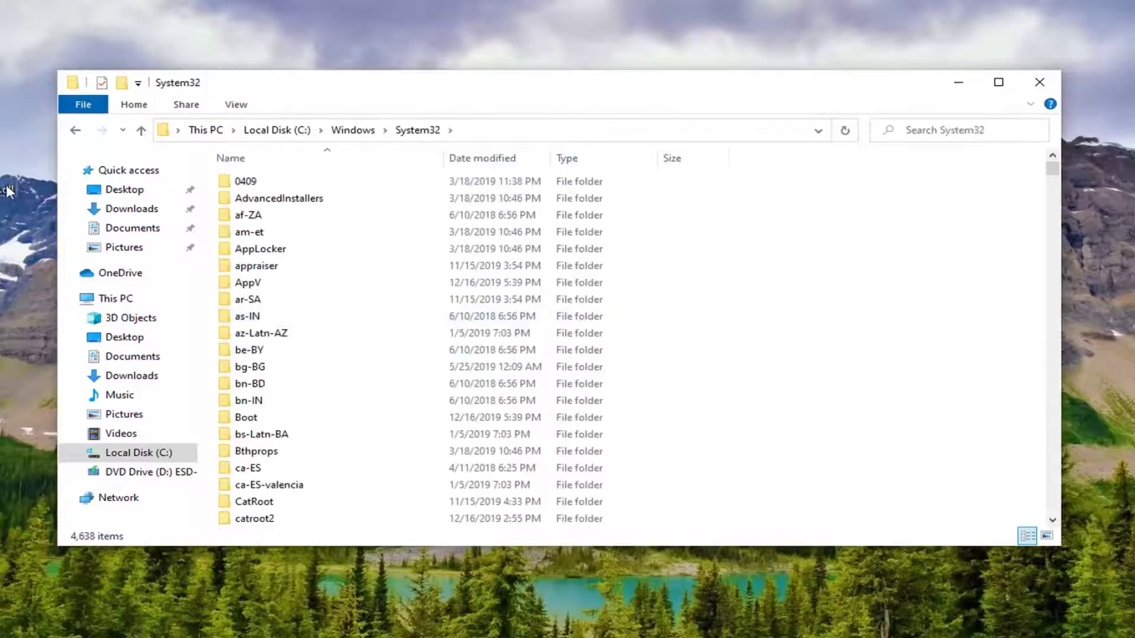
pyautogui.moveTo(7, 180); pyautogui.dragTo(808, 285)
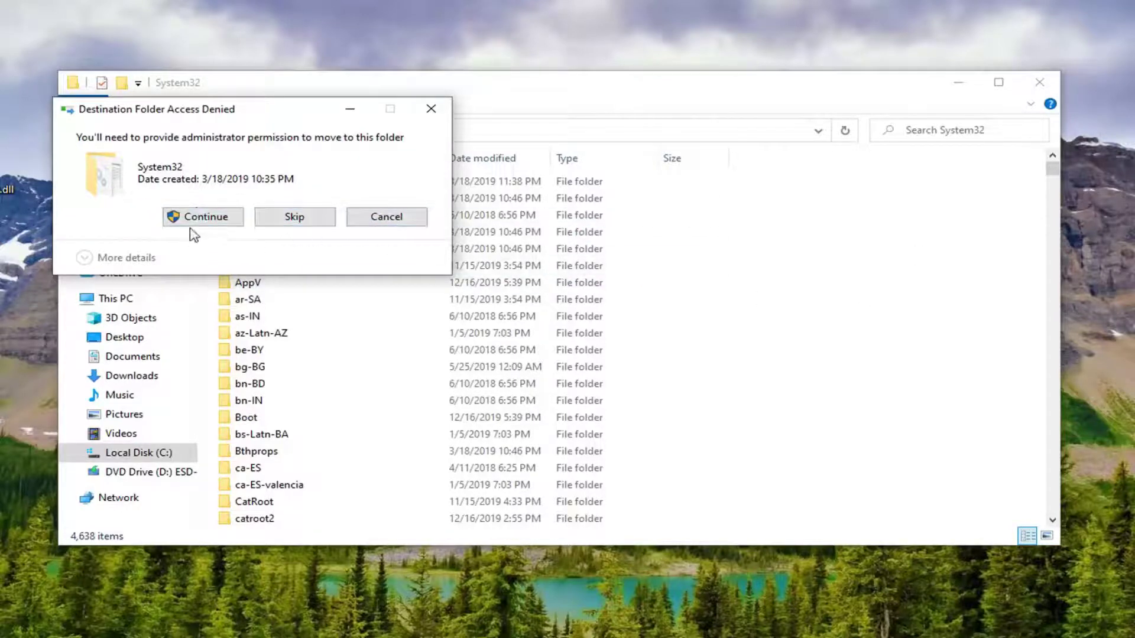
# Grant administrator permission so d3dx9_34.dll moves into System32
pyautogui.click(200, 220)
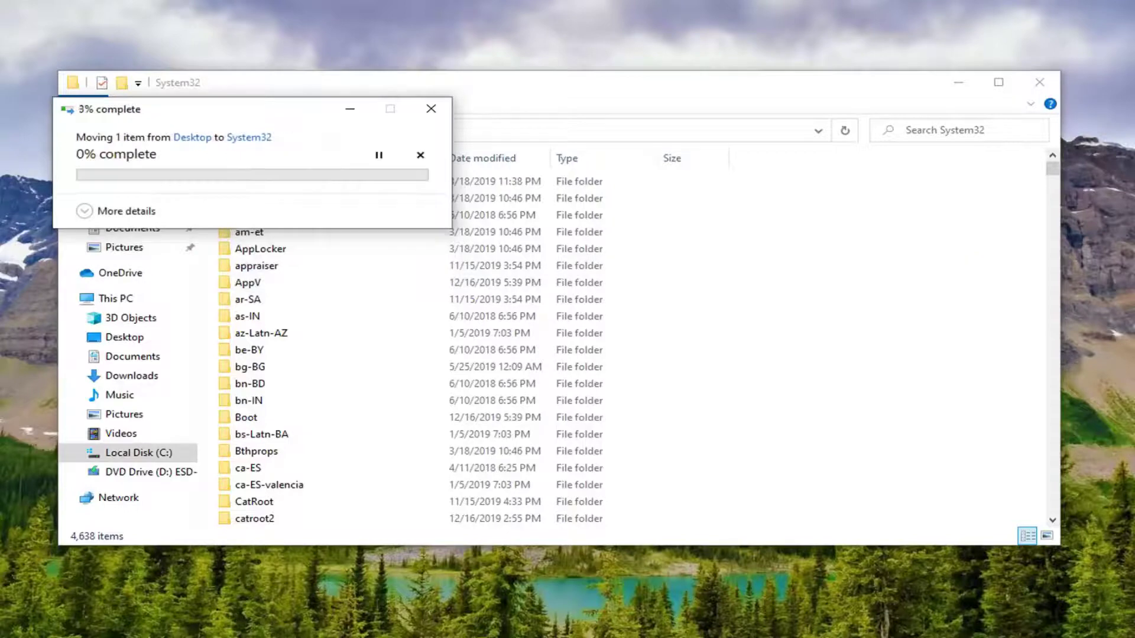